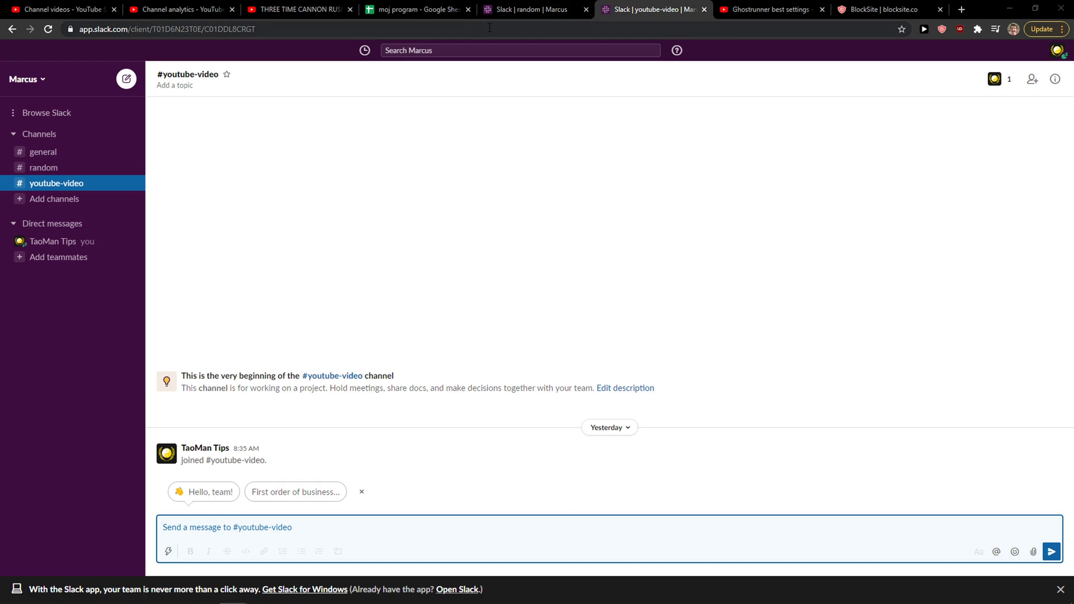
- Close the Google Sheets, Ghostrunner, BlockSite and Cannon Rush tabs and dismiss the desktop-app banner
{"action": "left_click", "coordinate": [469, 9]}
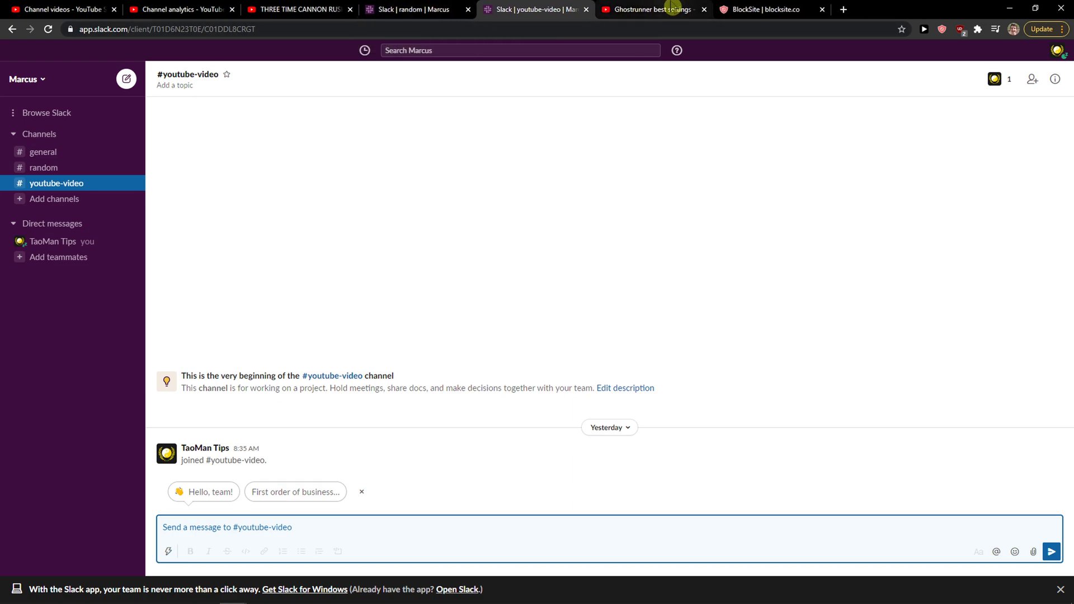
{"action": "left_click", "coordinate": [703, 10]}
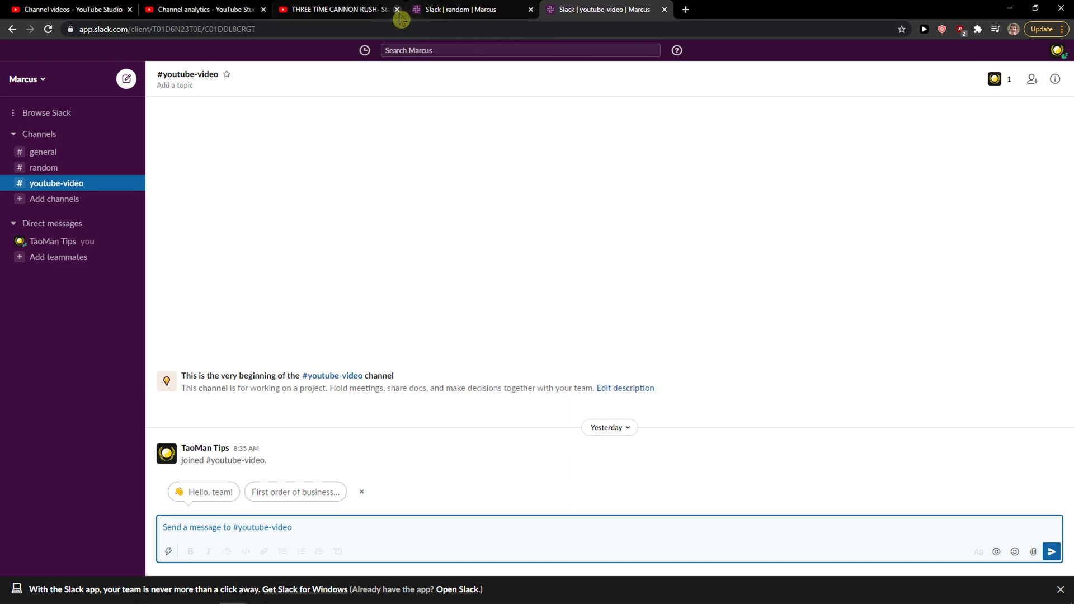
{"action": "left_click", "coordinate": [397, 11]}
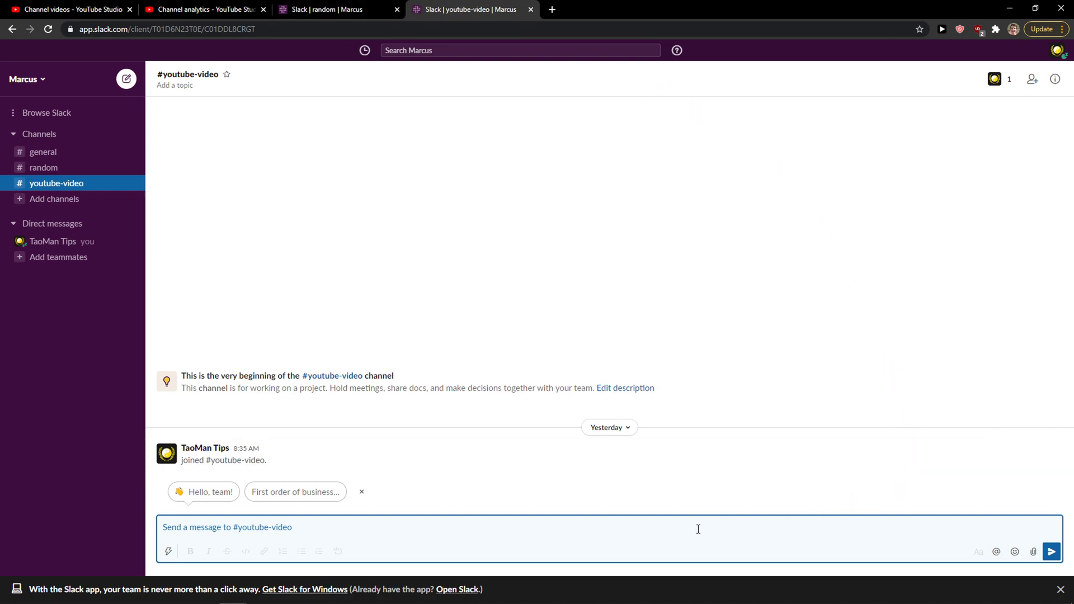
{"action": "left_click", "coordinate": [1061, 591]}
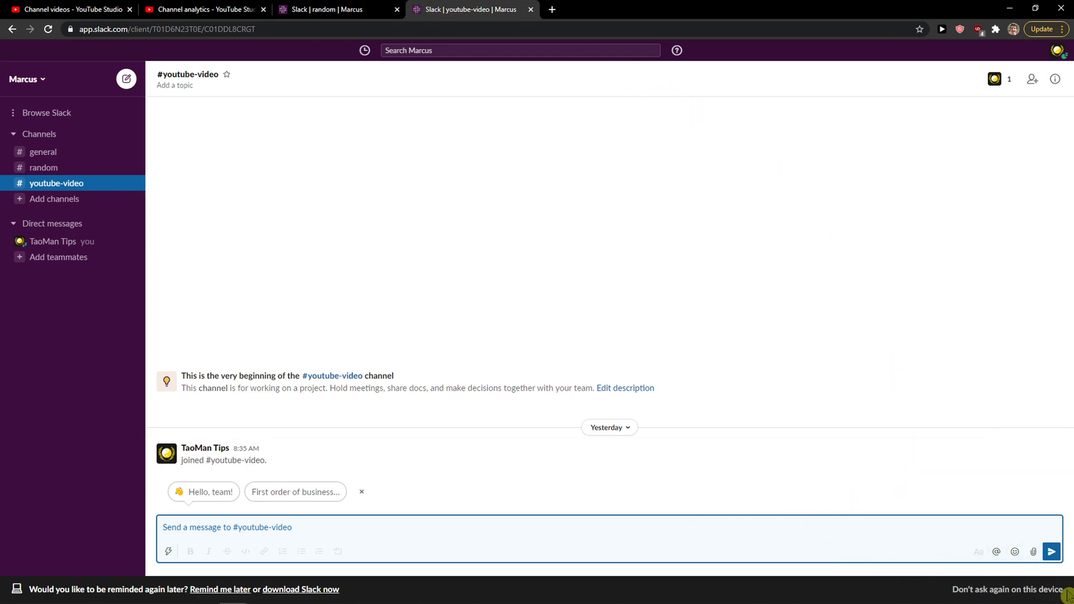
- Silence the app reminder and open Slack's Add Emoji form, glancing at emoji packs
{"action": "left_click", "coordinate": [1015, 591]}
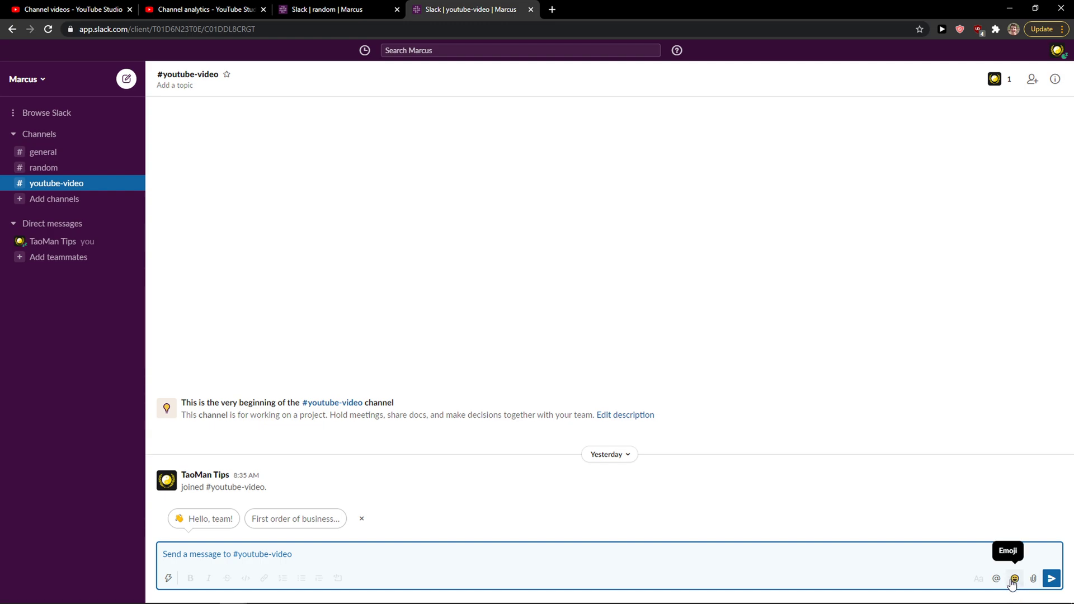
{"action": "left_click", "coordinate": [1014, 583]}
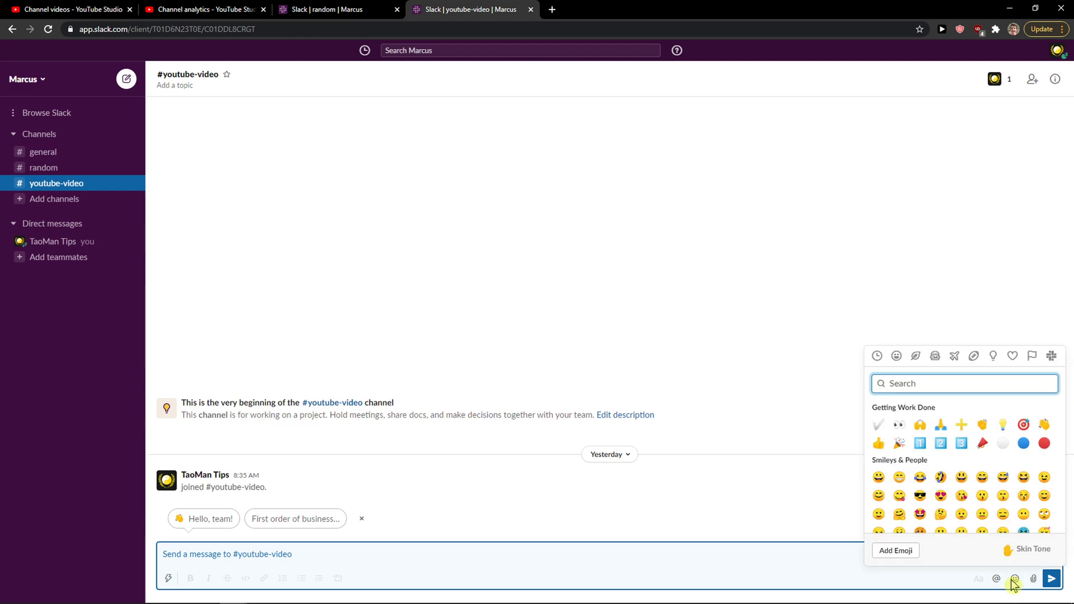
{"action": "left_click", "coordinate": [895, 552]}
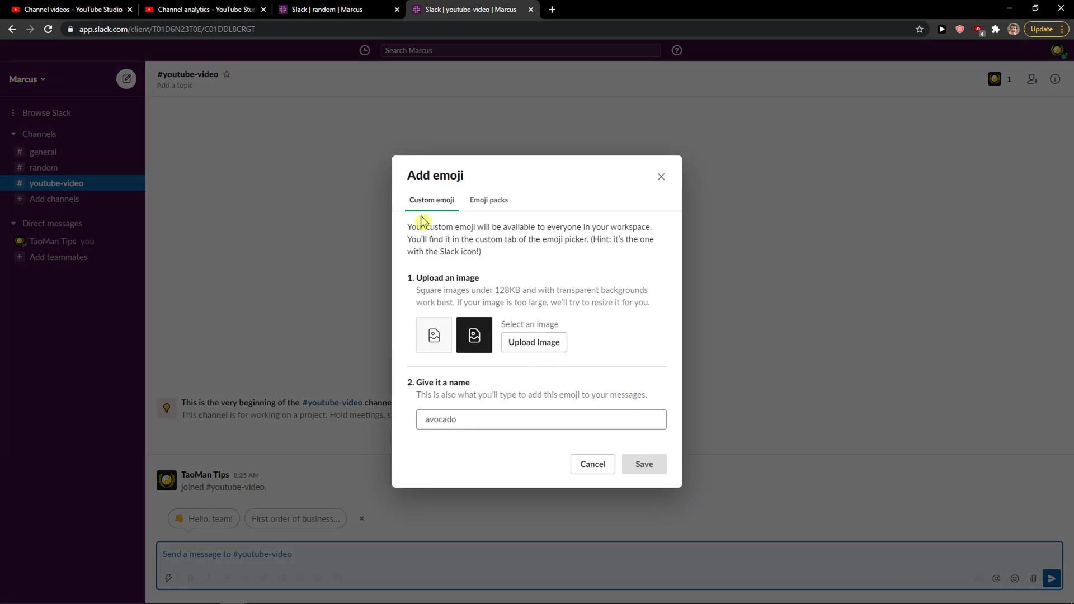
{"action": "left_click", "coordinate": [488, 203]}
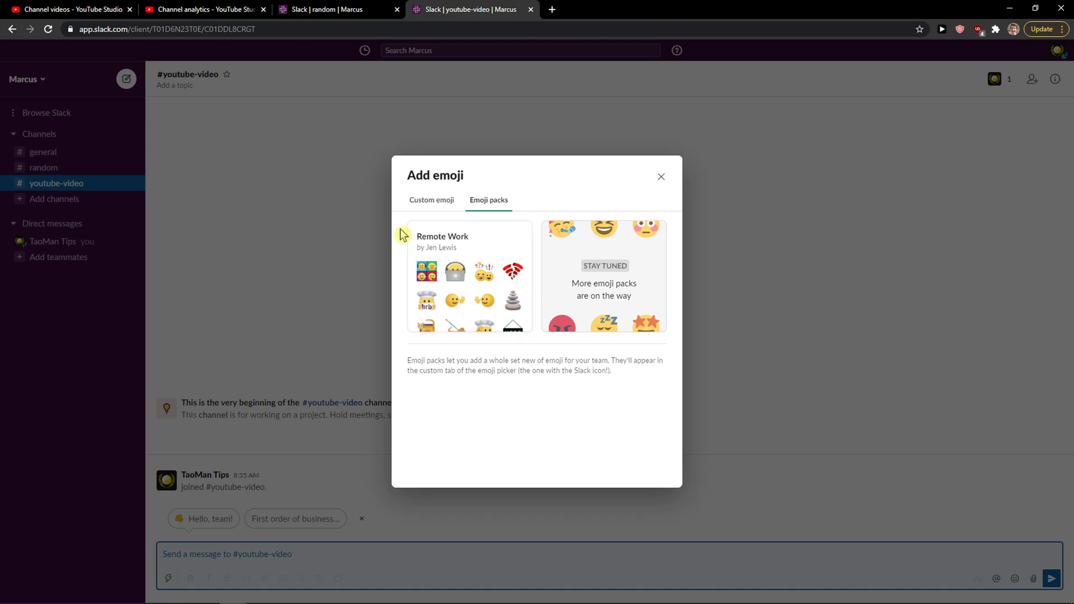
{"action": "left_click", "coordinate": [422, 204]}
- Review the emoji image size requirements, then search 'emoji download' in a new tab
{"action": "left_click_drag", "start_coordinate": [412, 227], "coordinate": [532, 281]}
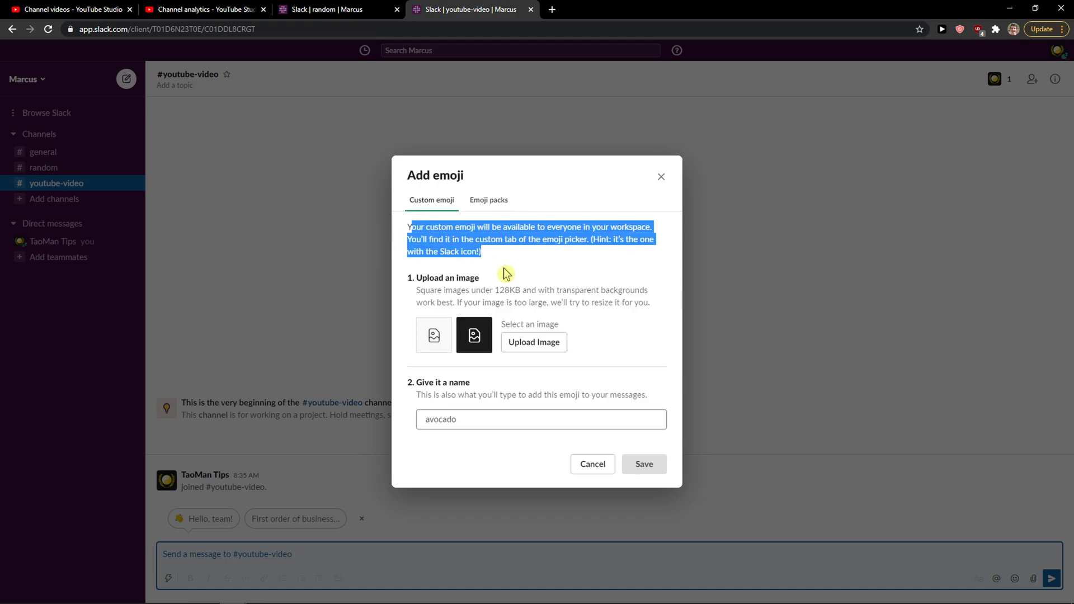
{"action": "left_click", "coordinate": [530, 281]}
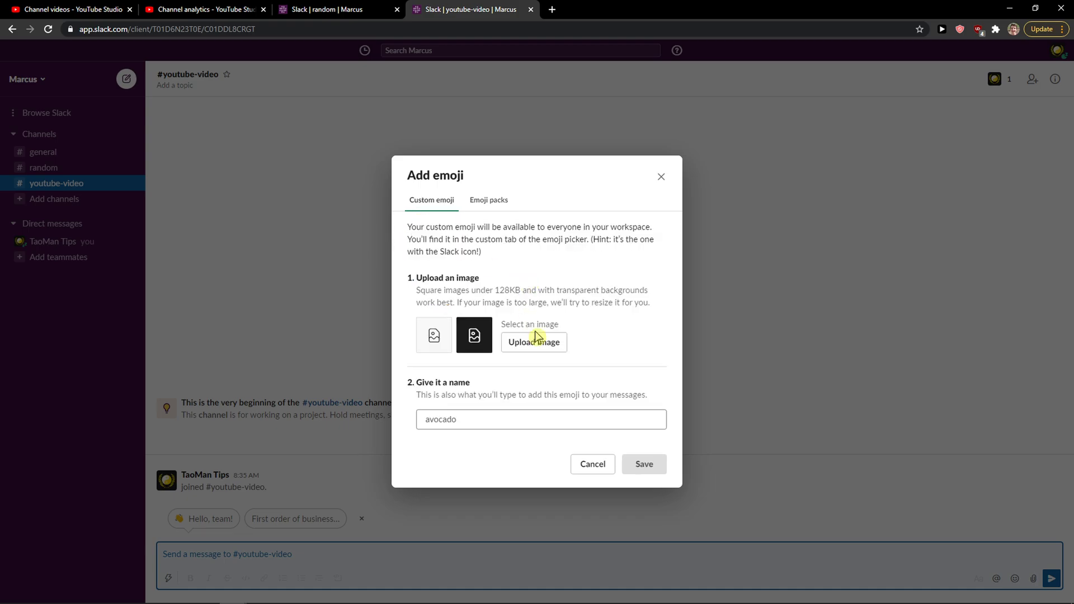
{"action": "left_click_drag", "start_coordinate": [455, 278], "coordinate": [492, 303]}
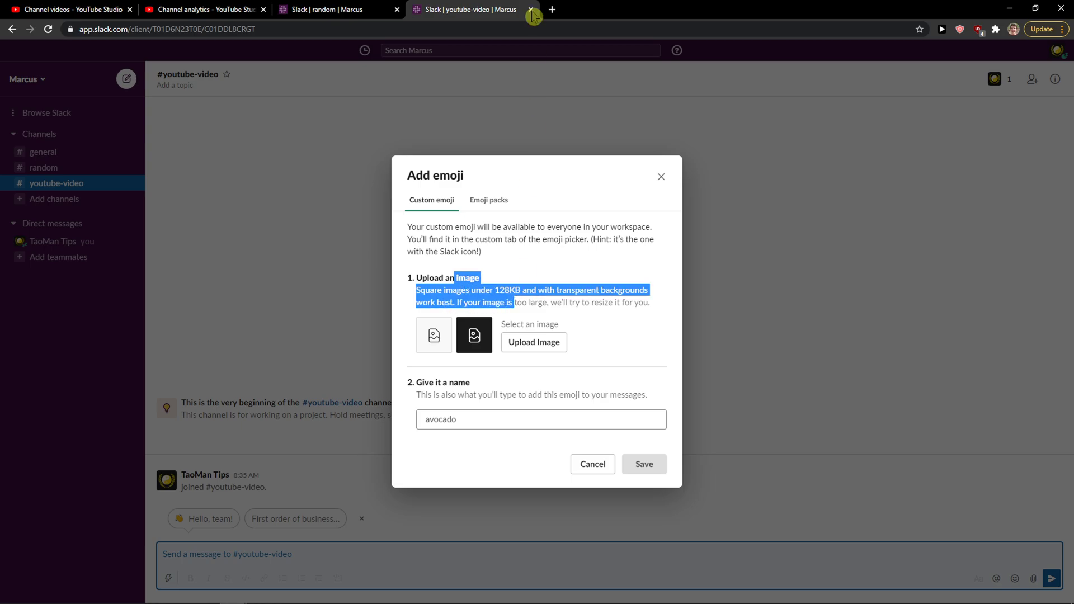
{"action": "left_click", "coordinate": [552, 12]}
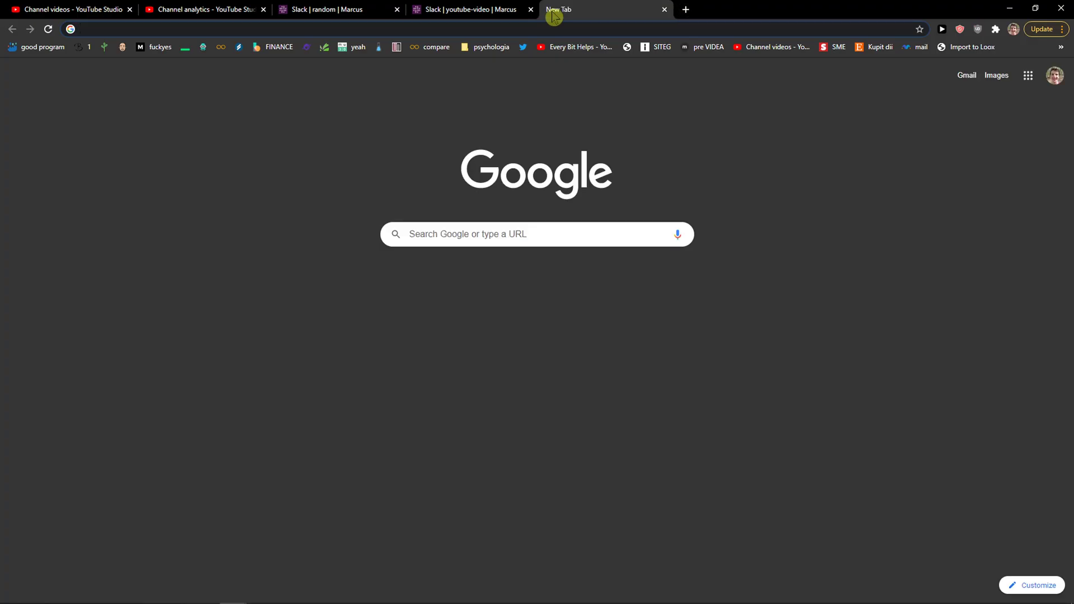
{"action": "type", "text": "emoji downl"}
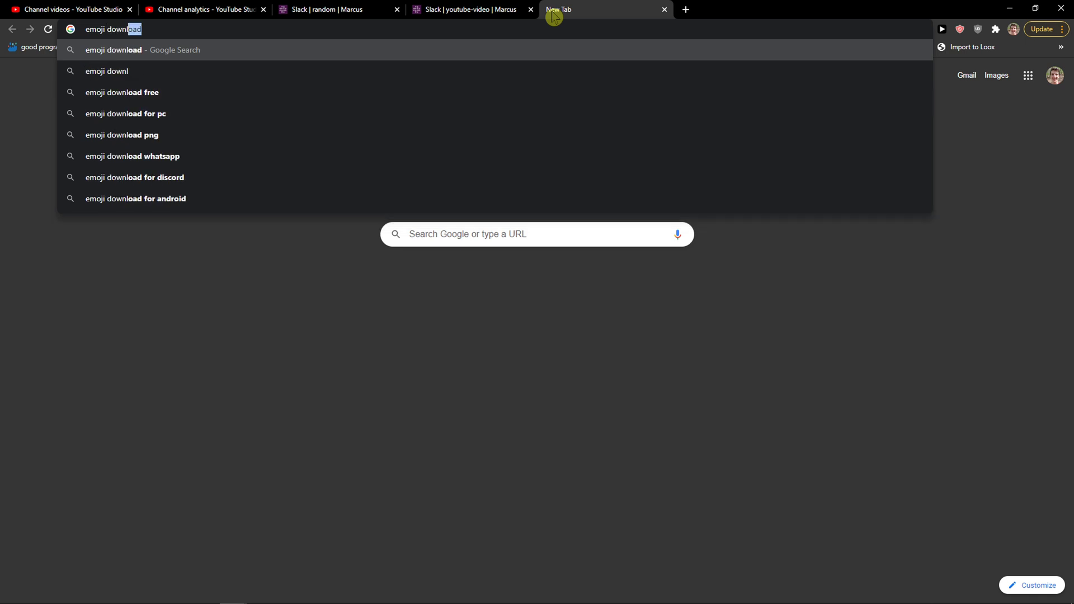
{"action": "key", "text": "Return"}
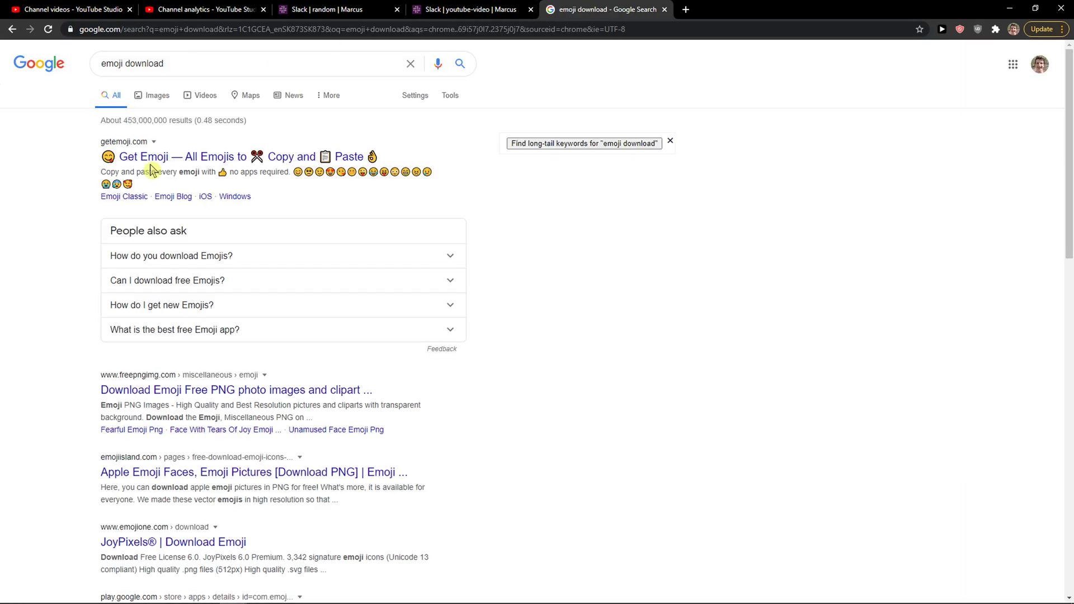
- Open the Get Emoji site from the search results and scroll to Unicode Symbols
{"action": "left_click", "coordinate": [149, 158]}
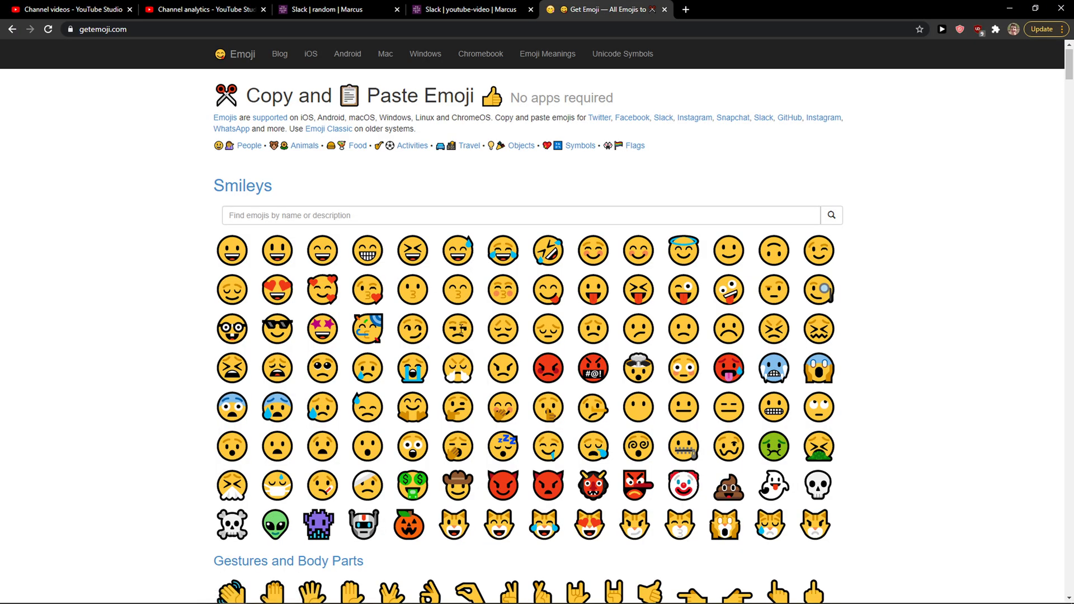
{"action": "scroll", "coordinate": [529, 336], "scroll_direction": "down", "scroll_amount": 10}
{"action": "scroll", "coordinate": [530, 336], "scroll_direction": "down", "scroll_amount": 10}
{"action": "scroll", "coordinate": [530, 336], "scroll_direction": "down", "scroll_amount": 10}
{"action": "scroll", "coordinate": [530, 336], "scroll_direction": "down", "scroll_amount": 10}
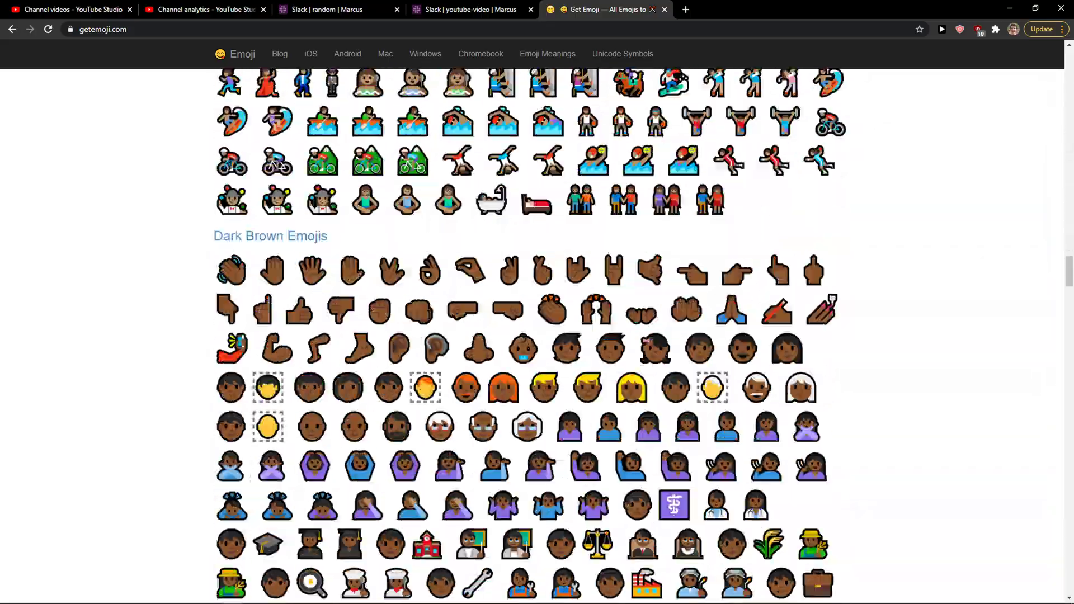
{"action": "scroll", "coordinate": [428, 315], "scroll_direction": "down", "scroll_amount": 5}
{"action": "scroll", "coordinate": [429, 315], "scroll_direction": "down", "scroll_amount": 5}
{"action": "scroll", "coordinate": [428, 315], "scroll_direction": "down", "scroll_amount": 5}
{"action": "scroll", "coordinate": [428, 315], "scroll_direction": "down", "scroll_amount": 5}
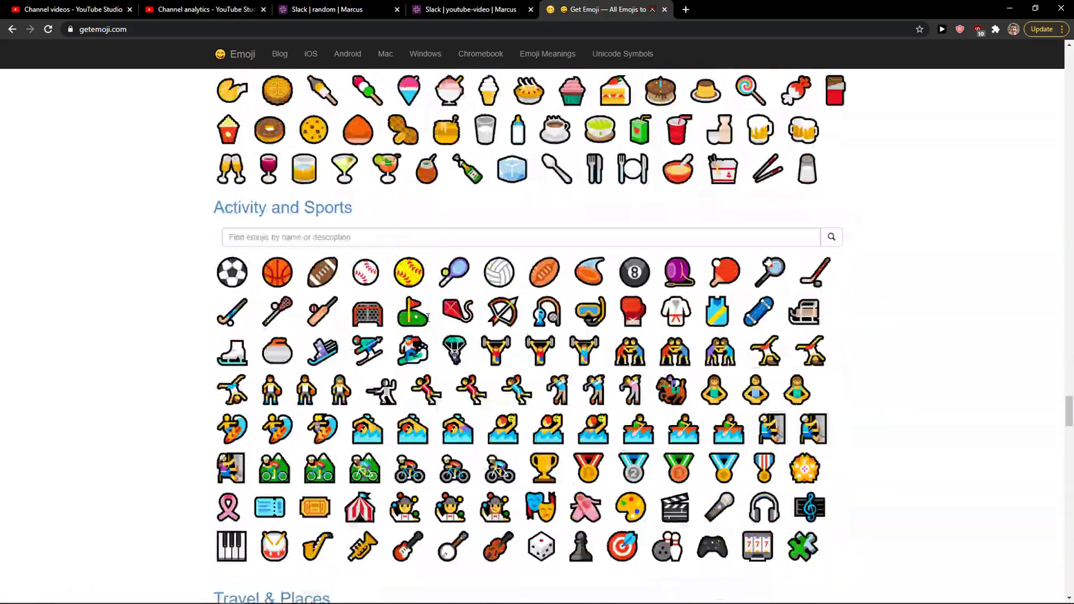
{"action": "scroll", "coordinate": [428, 318], "scroll_direction": "down", "scroll_amount": 5}
{"action": "scroll", "coordinate": [428, 317], "scroll_direction": "down", "scroll_amount": 5}
{"action": "scroll", "coordinate": [430, 311], "scroll_direction": "down", "scroll_amount": 5}
{"action": "scroll", "coordinate": [433, 302], "scroll_direction": "down", "scroll_amount": 5}
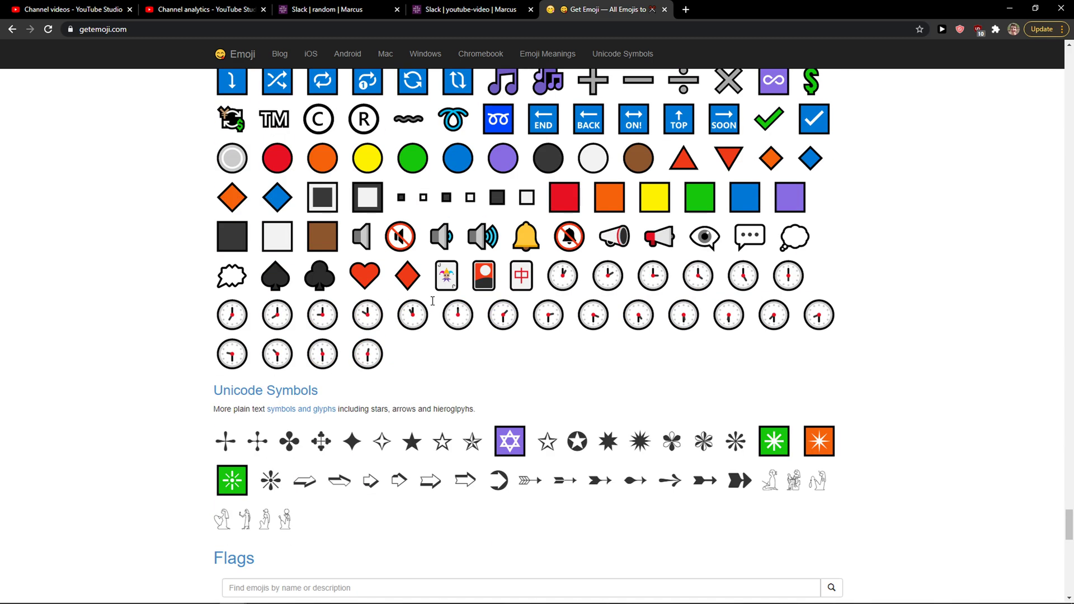
{"action": "scroll", "coordinate": [433, 301], "scroll_direction": "down", "scroll_amount": 5}
{"action": "scroll", "coordinate": [399, 268], "scroll_direction": "up", "scroll_amount": 2}
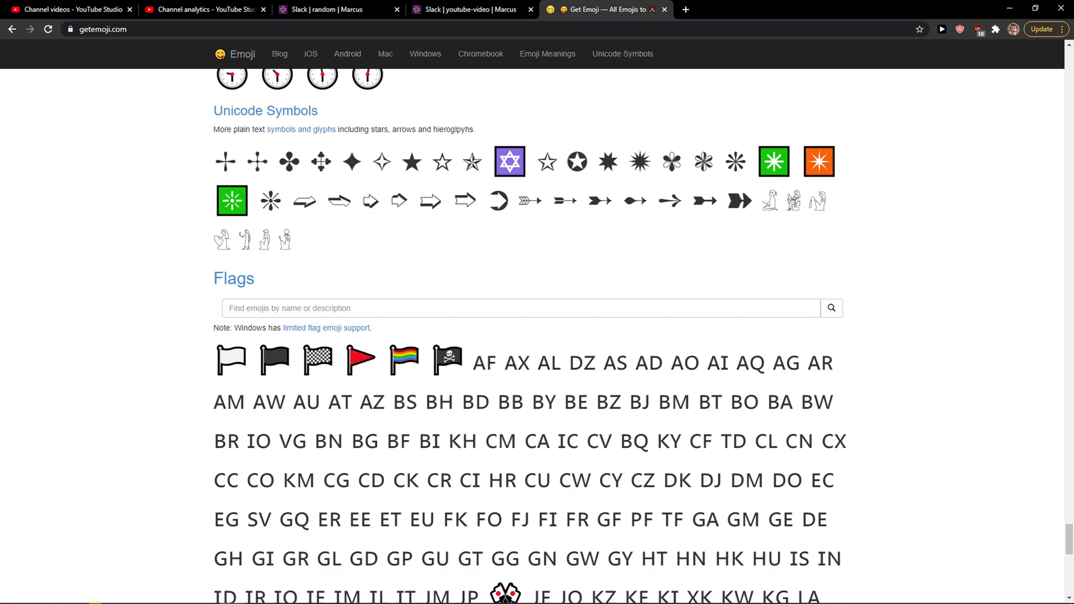
- Snip the star-of-David symbol and save the capture as an image on the Desktop
{"action": "left_click", "coordinate": [69, 595]}
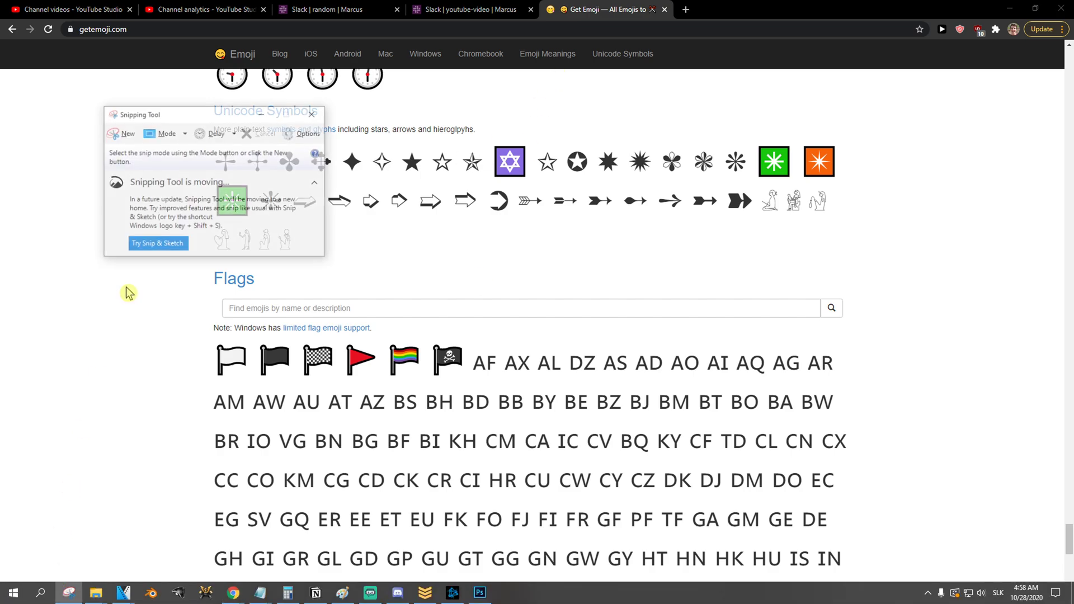
{"action": "left_click", "coordinate": [125, 133]}
{"action": "left_click_drag", "start_coordinate": [494, 145], "coordinate": [525, 179]}
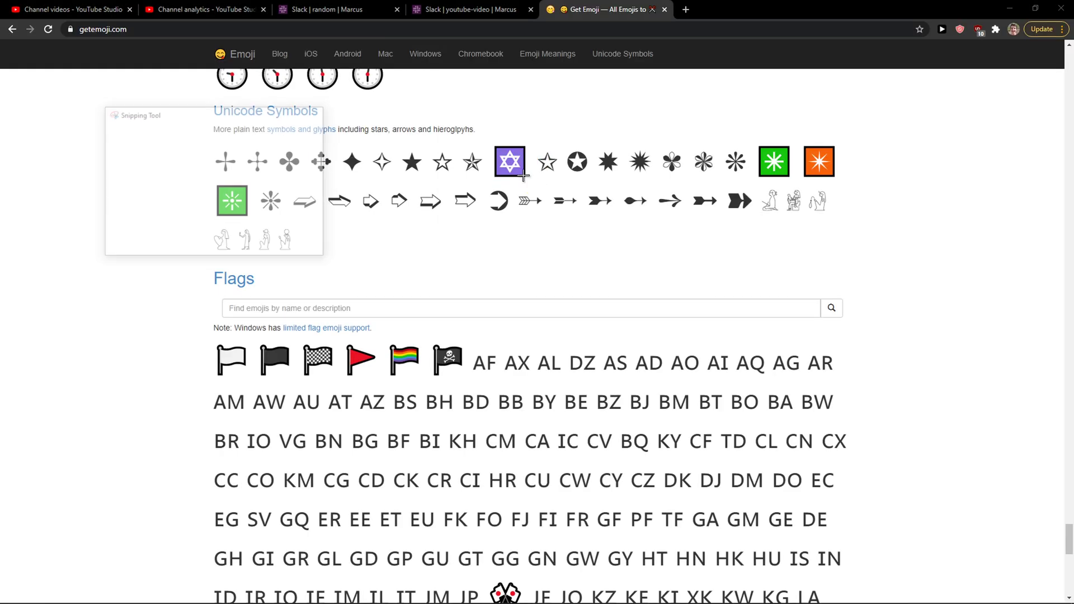
{"action": "left_click", "coordinate": [450, 61]}
{"action": "left_click", "coordinate": [467, 91]}
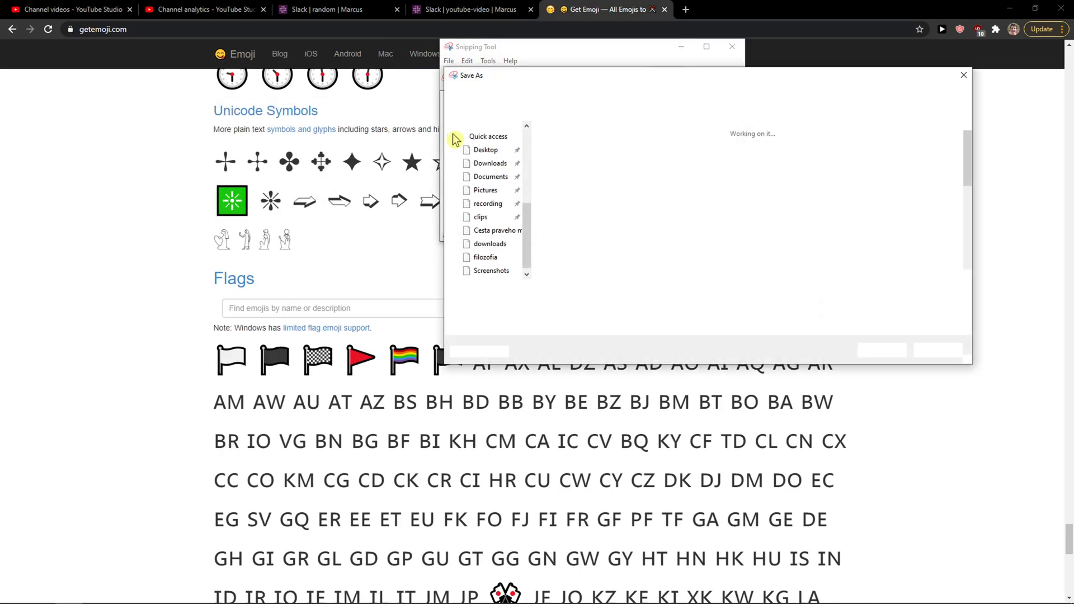
{"action": "left_click", "coordinate": [529, 291]}
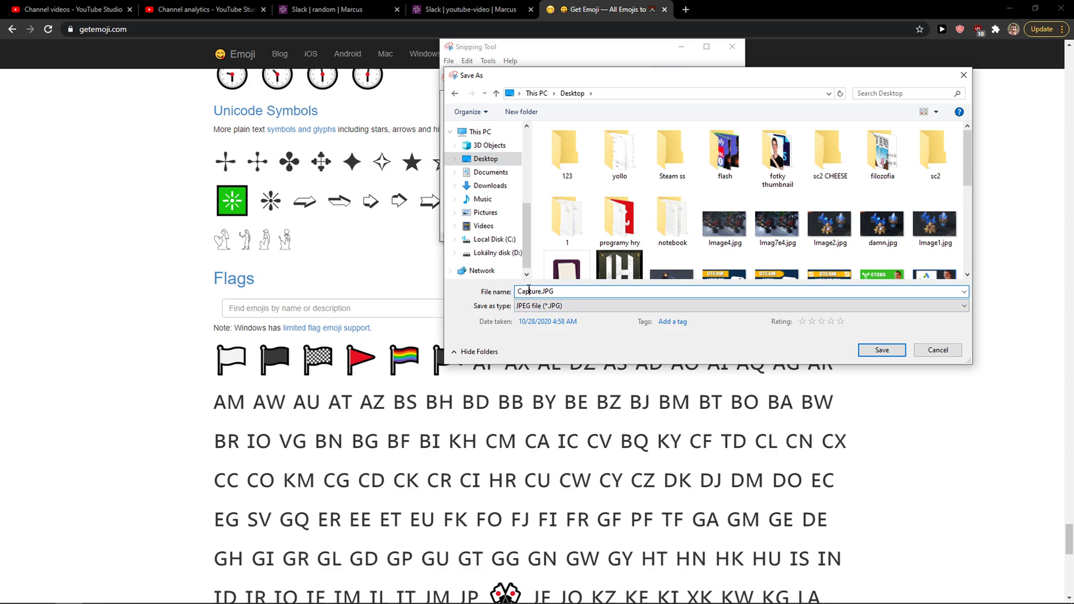
{"action": "key", "text": "Return"}
- Upload Cap88+ture.JPG in Slack's Add Emoji form as custom emoji :cap88+ture:
{"action": "left_click", "coordinate": [470, 10]}
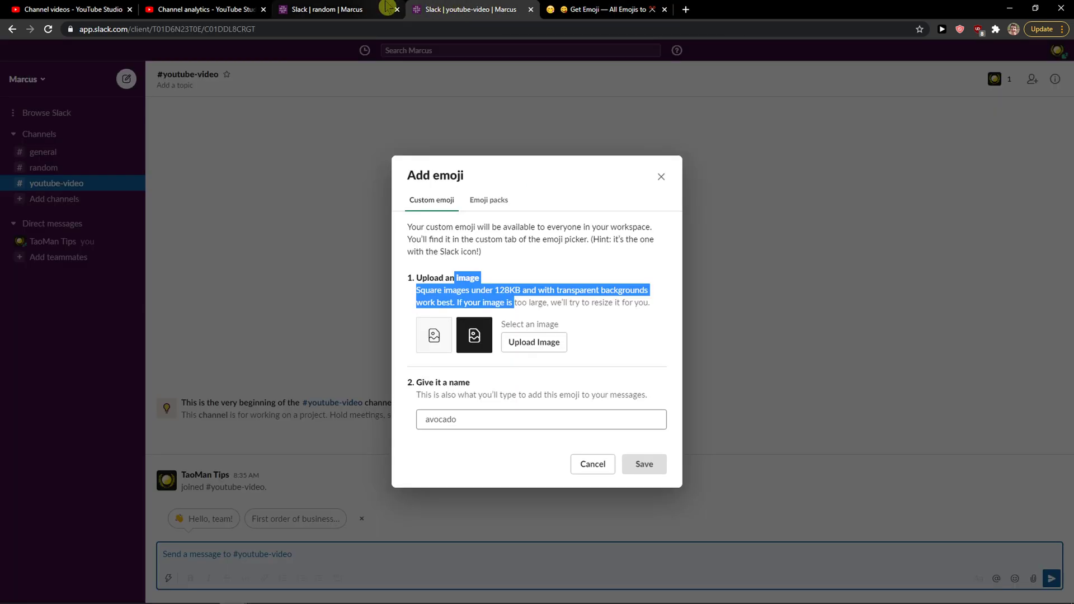
{"action": "left_click", "coordinate": [532, 343]}
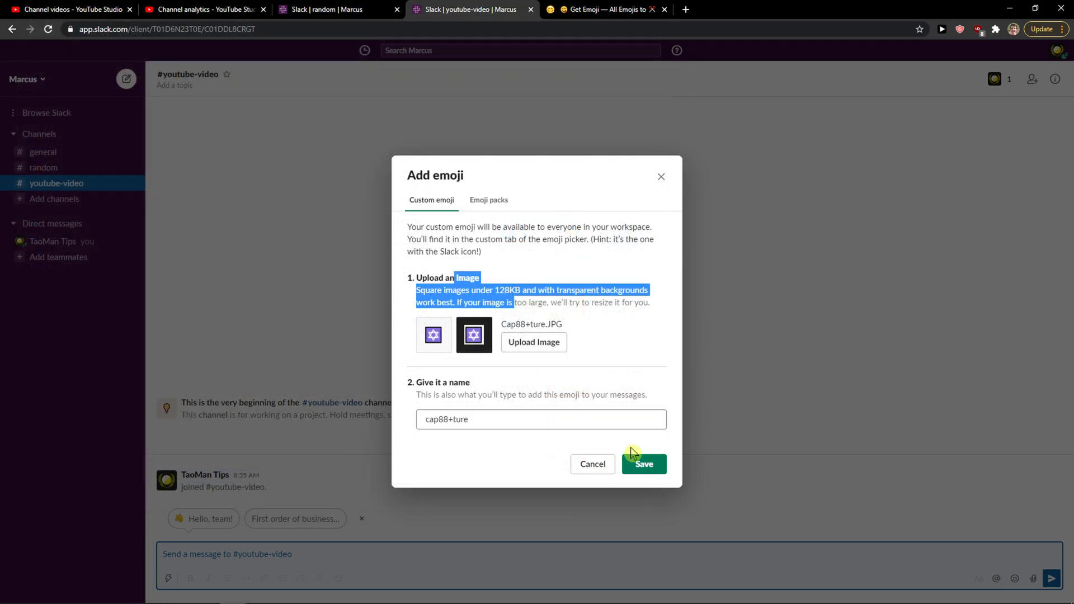
{"action": "left_click", "coordinate": [638, 462]}
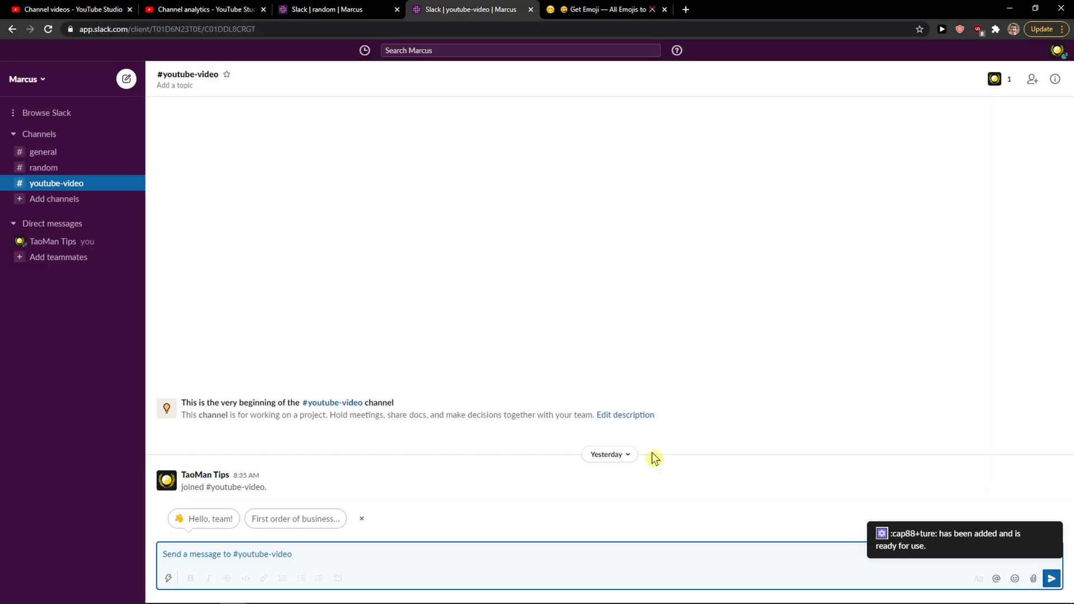
{"action": "left_click", "coordinate": [1016, 579]}
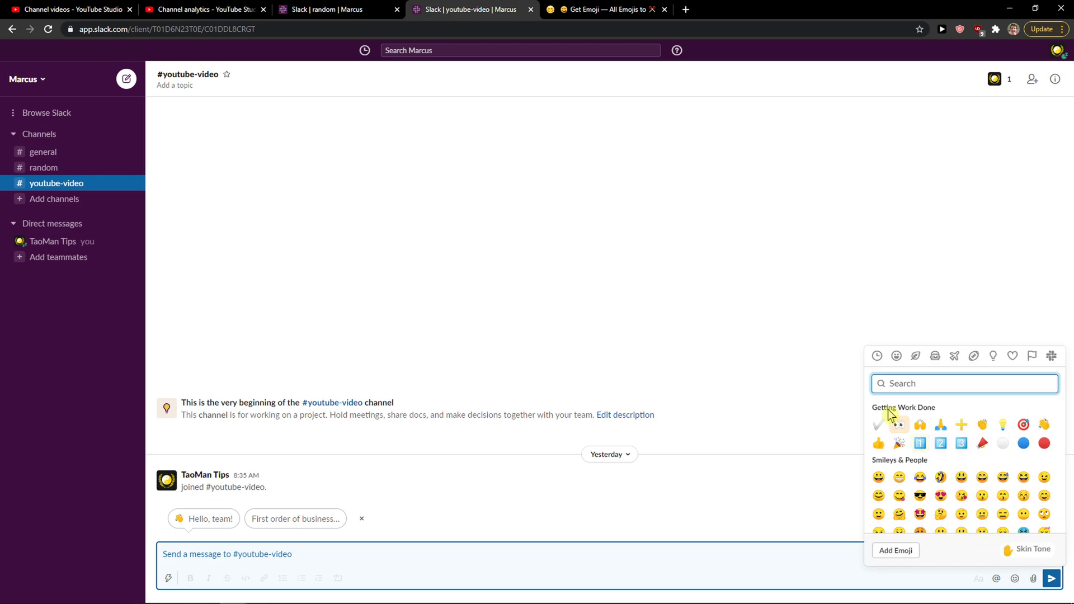
{"action": "scroll", "coordinate": [901, 437], "scroll_direction": "down", "scroll_amount": 3}
{"action": "scroll", "coordinate": [902, 452], "scroll_direction": "down", "scroll_amount": 5}
{"action": "scroll", "coordinate": [902, 451], "scroll_direction": "down", "scroll_amount": 5}
{"action": "scroll", "coordinate": [915, 441], "scroll_direction": "down", "scroll_amount": 5}
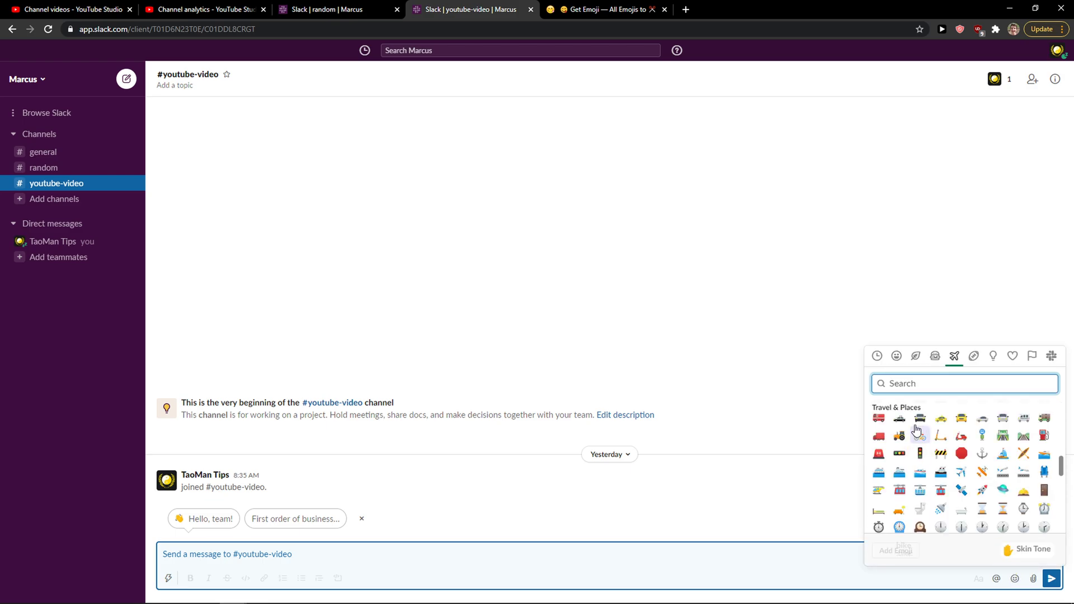
{"action": "scroll", "coordinate": [924, 434], "scroll_direction": "down", "scroll_amount": 5}
{"action": "scroll", "coordinate": [924, 434], "scroll_direction": "down", "scroll_amount": 5}
{"action": "scroll", "coordinate": [924, 435], "scroll_direction": "down", "scroll_amount": 5}
{"action": "scroll", "coordinate": [924, 434], "scroll_direction": "down", "scroll_amount": 3}
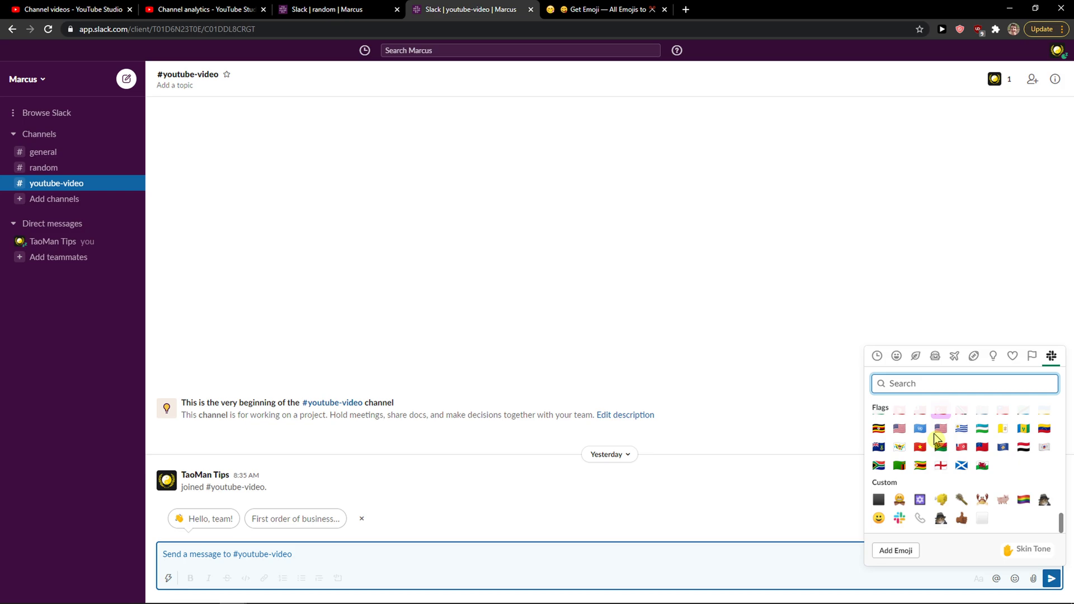
- Pick the custom :cap88+ture: star emoji from the picker and send it
{"action": "left_click", "coordinate": [922, 507]}
{"action": "key", "text": "Return"}
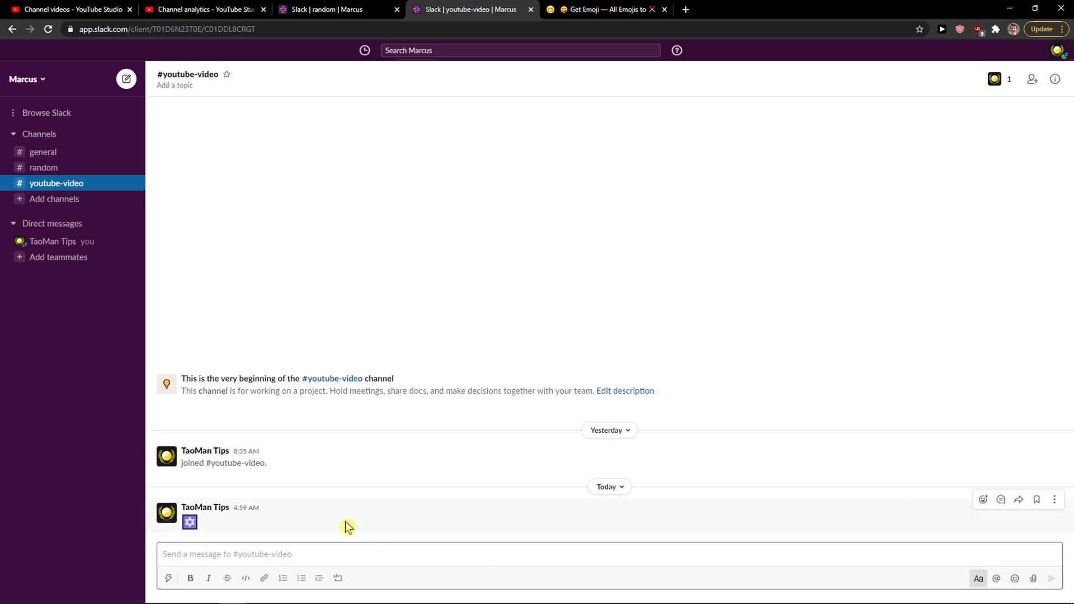